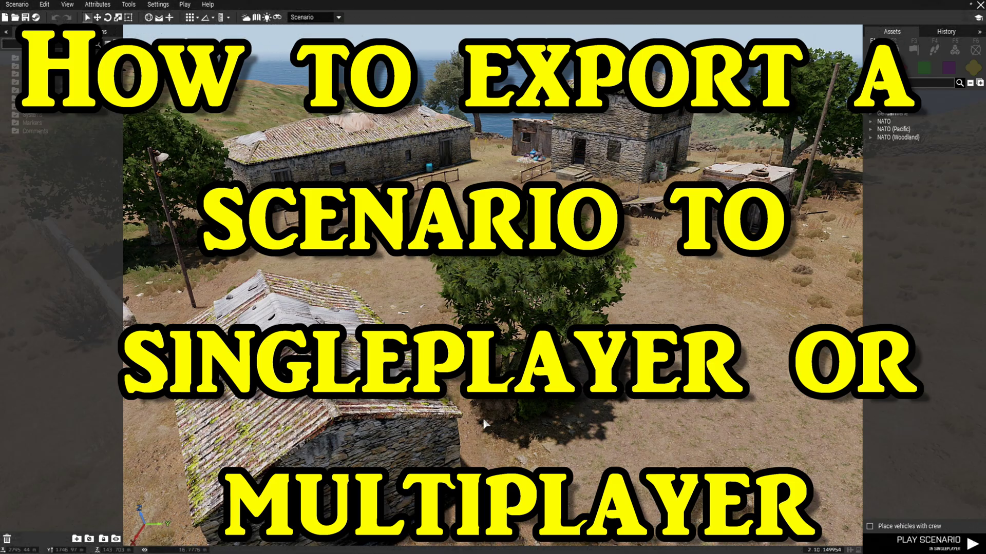
Move the camera into the village courtyard and place a NATO Rifleman there.
{"action": "key", "text": "w"}
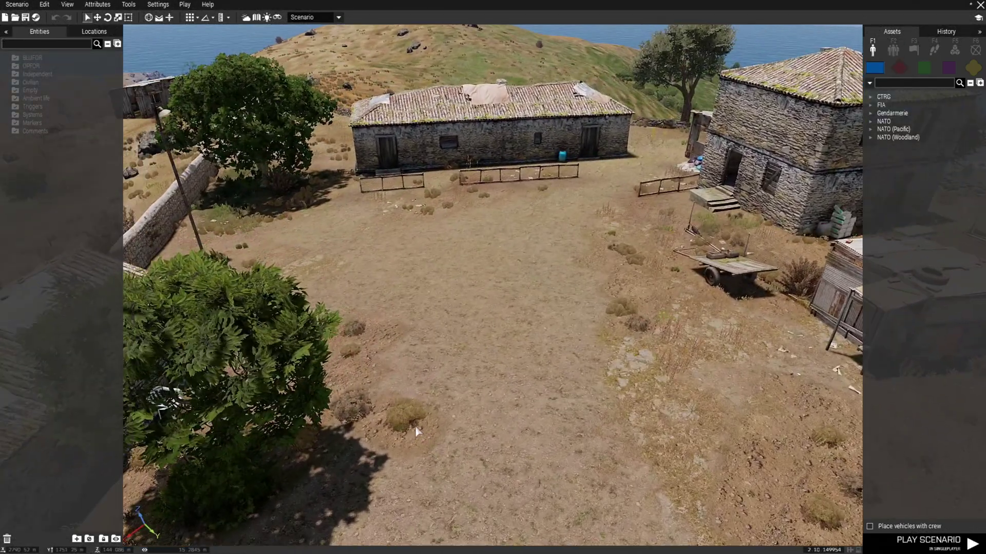
{"action": "key", "text": "w"}
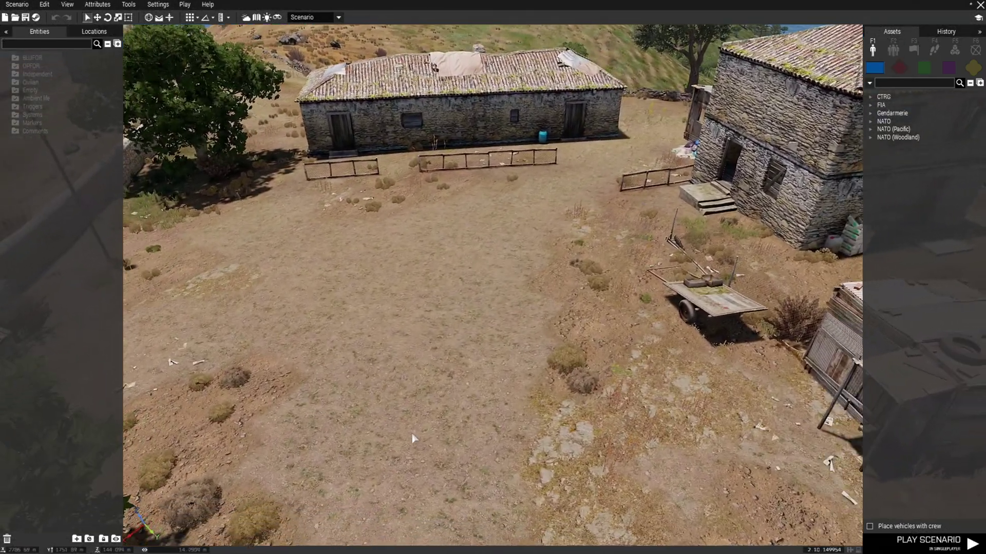
{"action": "left_click", "coordinate": [871, 122]}
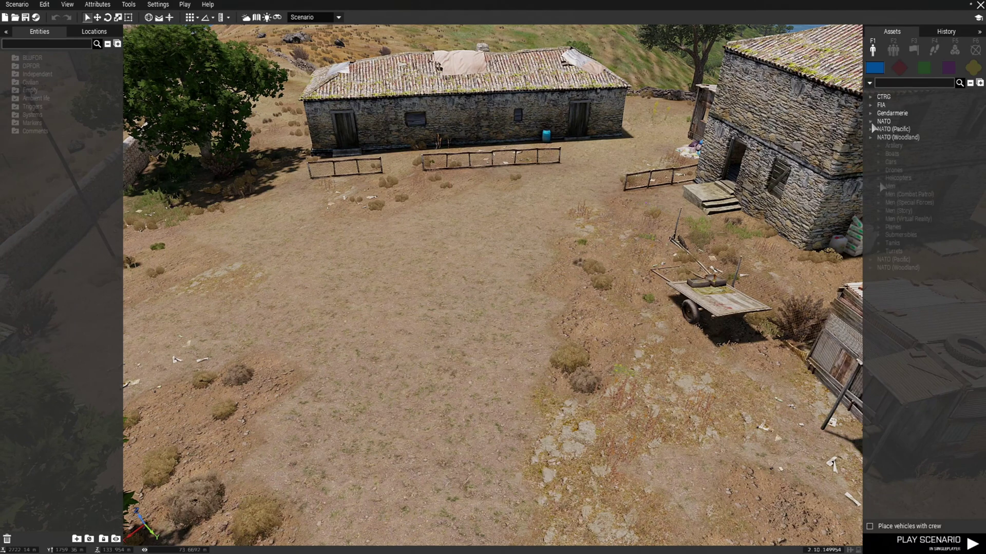
{"action": "left_click", "coordinate": [885, 186]}
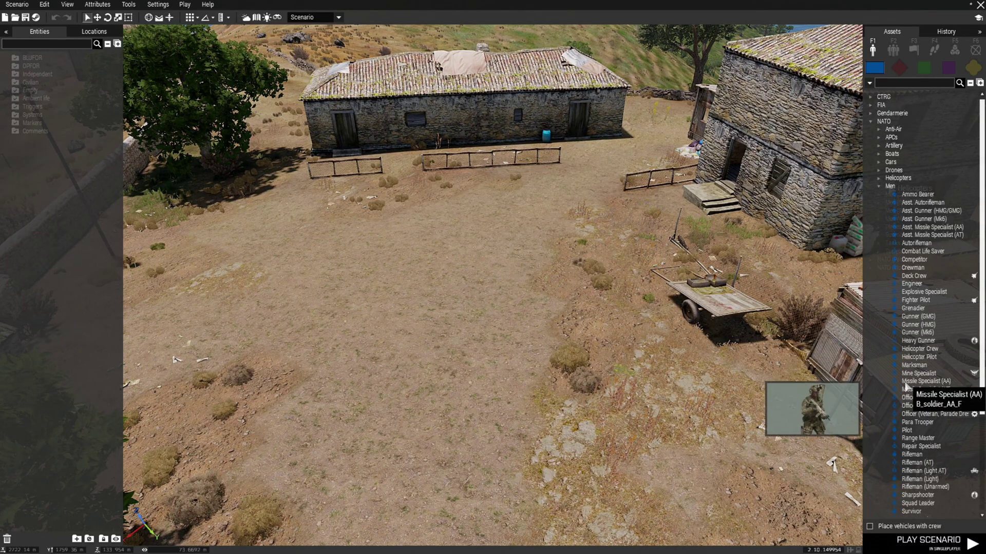
{"action": "left_click", "coordinate": [911, 454]}
{"action": "left_click", "coordinate": [572, 323]}
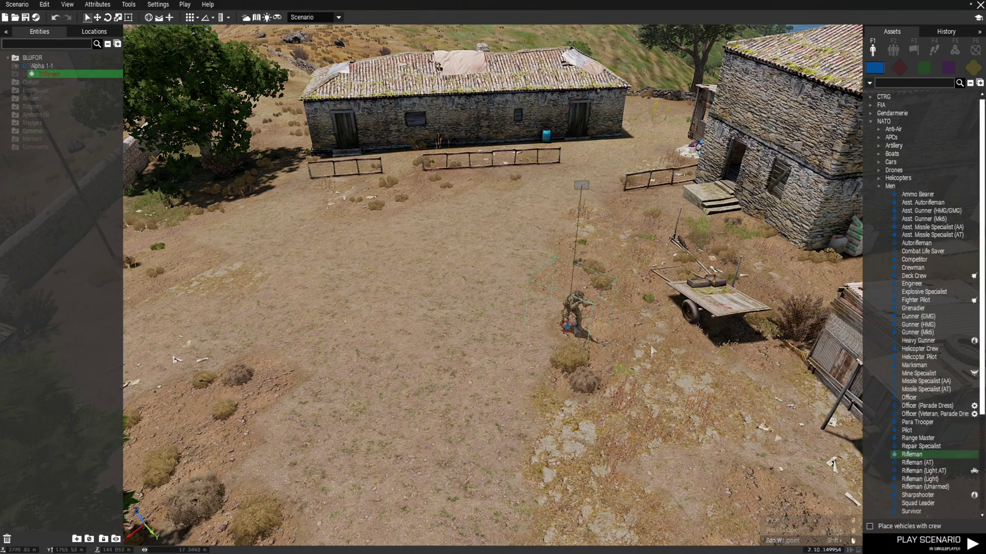
{"action": "key", "text": "Escape"}
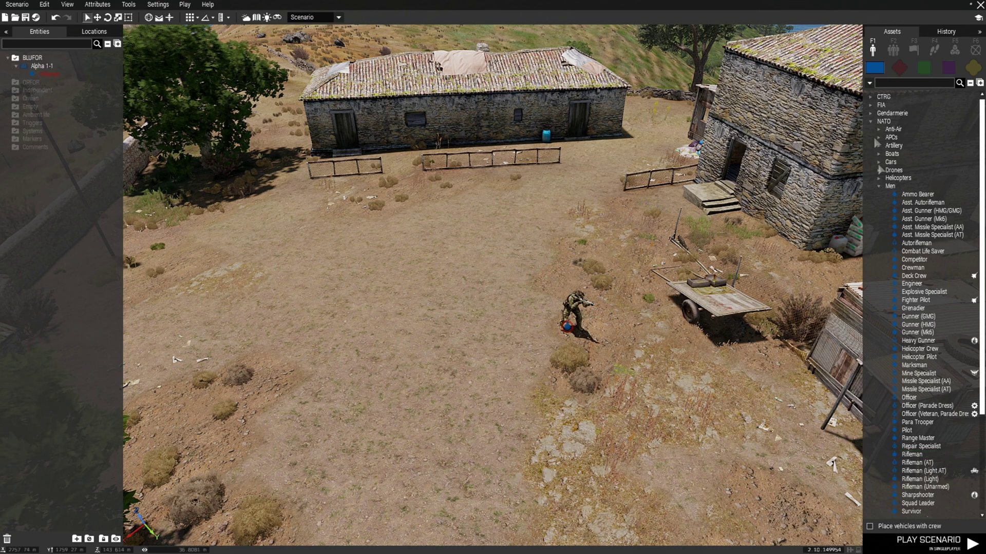
Place an empty NATO Hunter vehicle in the courtyard.
{"action": "left_click", "coordinate": [878, 162]}
{"action": "left_click", "coordinate": [911, 252]}
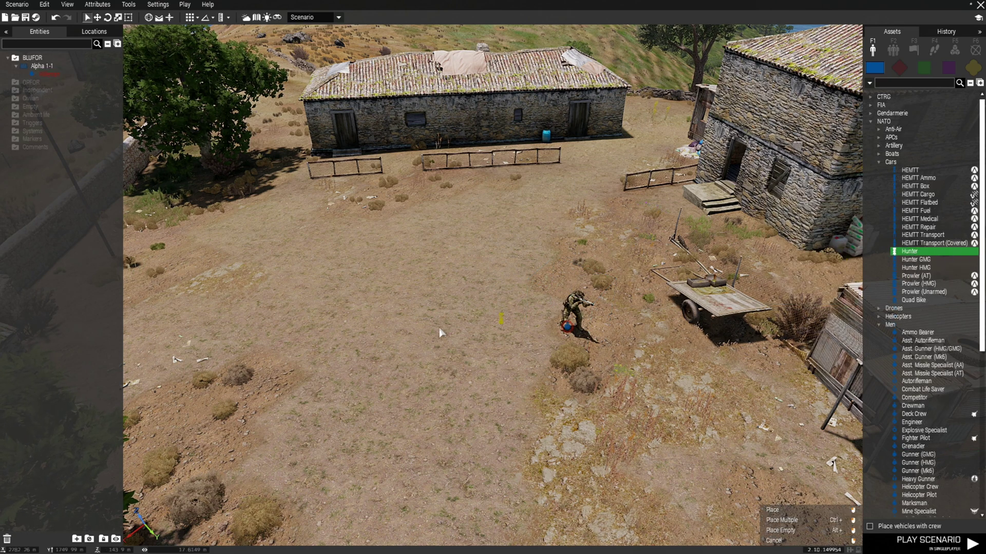
{"action": "left_click", "coordinate": [389, 355]}
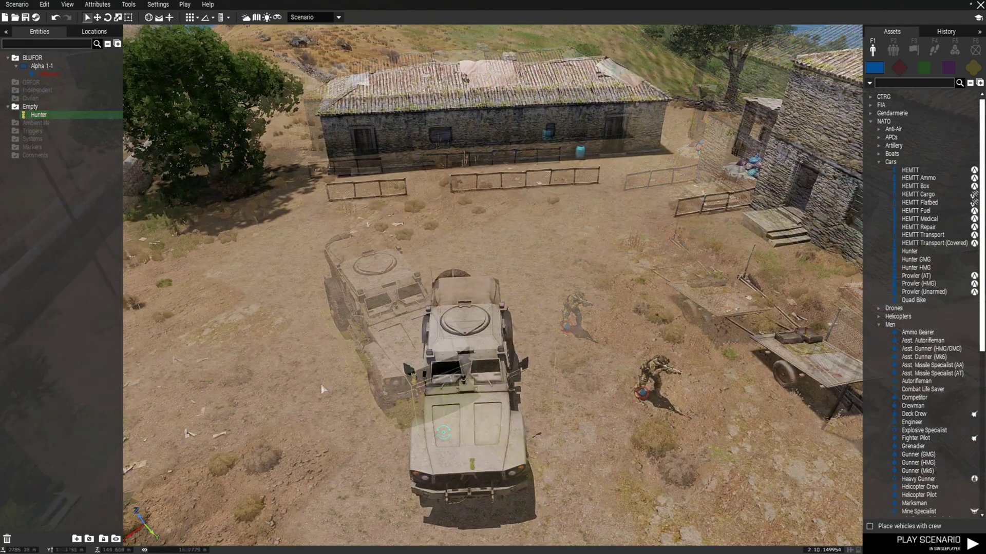
Save the scenario as 'Truck' in the Stratis scenarios folder.
{"action": "left_click", "coordinate": [26, 17]}
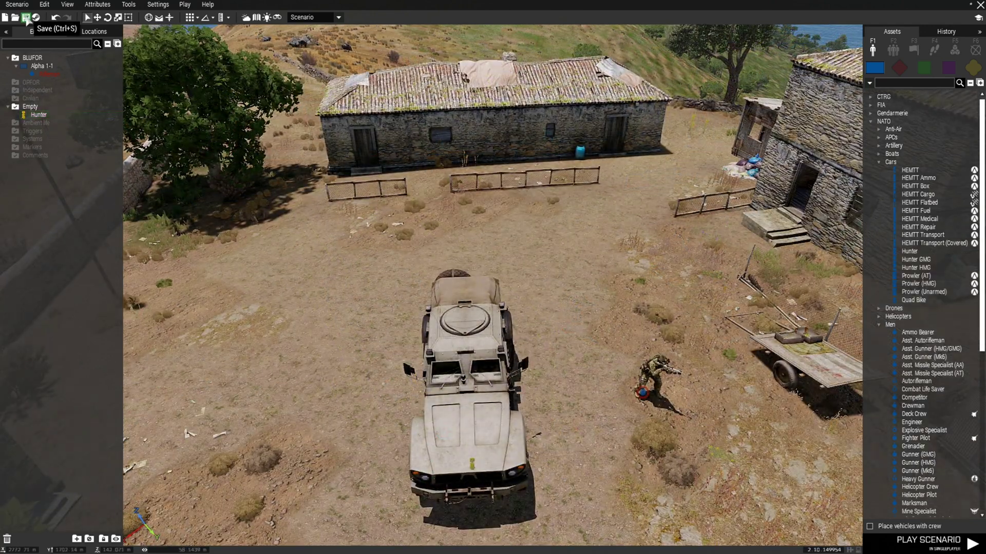
{"action": "scroll", "coordinate": [371, 247], "scroll_direction": "down", "scroll_amount": 3}
{"action": "scroll", "coordinate": [371, 254], "scroll_direction": "down", "scroll_amount": 1}
{"action": "scroll", "coordinate": [368, 266], "scroll_direction": "down", "scroll_amount": 1}
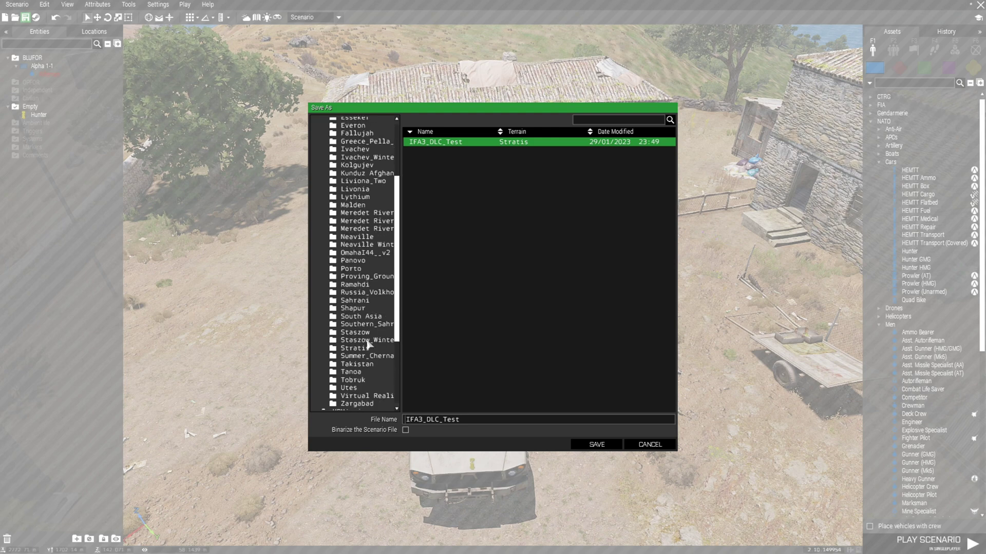
{"action": "left_click", "coordinate": [368, 348]}
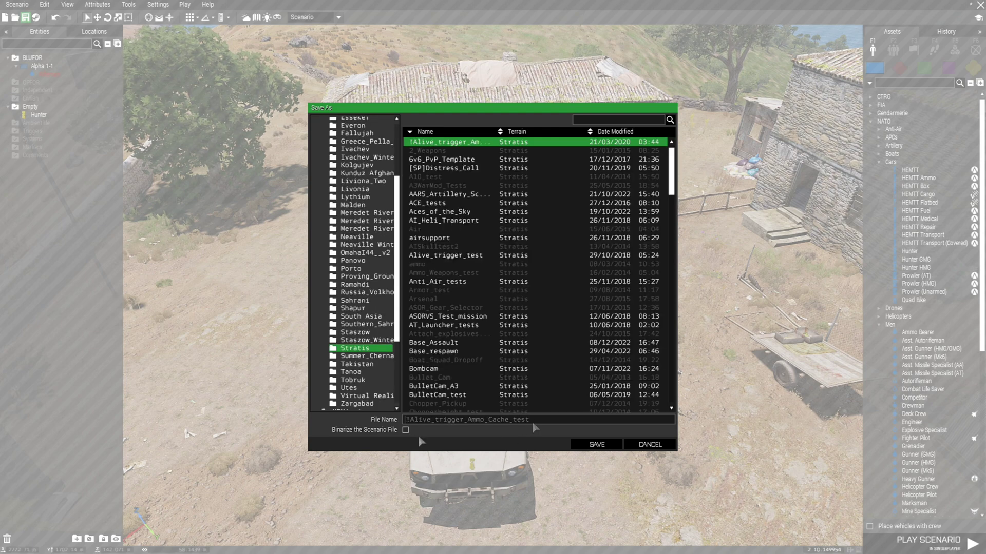
{"action": "key", "text": "ctrl+a"}
{"action": "key", "text": "BackSpace"}
{"action": "type", "text": "uck"}
{"action": "left_click", "coordinate": [591, 445]}
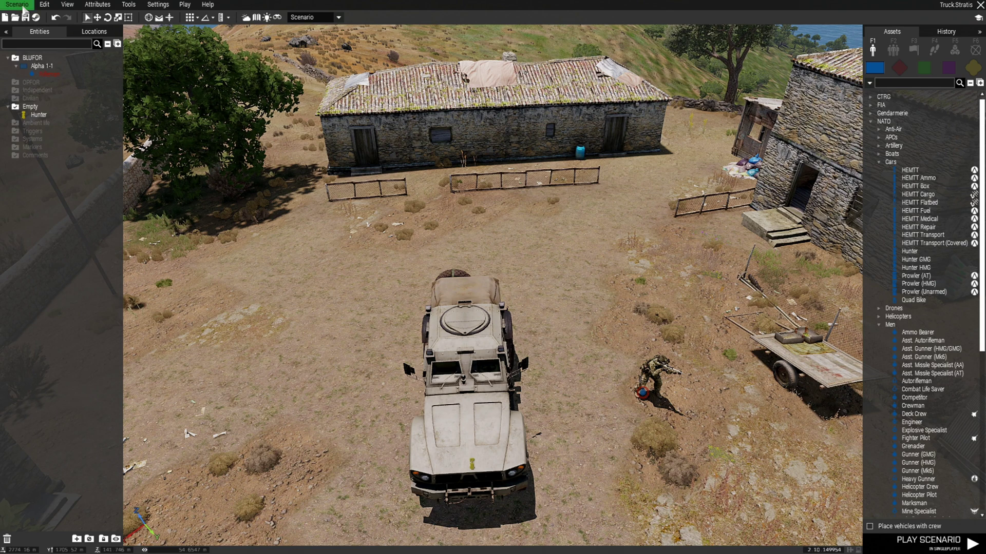
{"action": "left_click", "coordinate": [27, 9]}
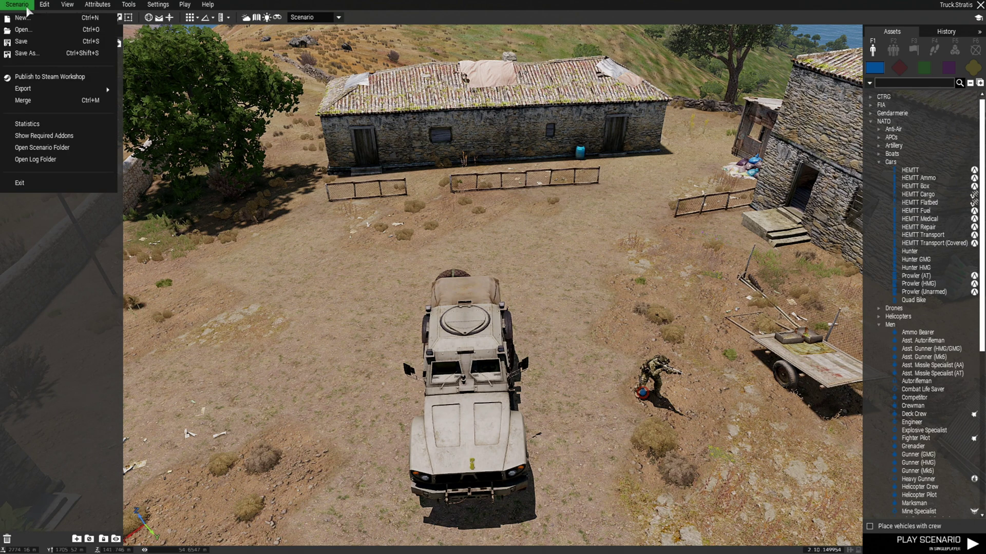
{"action": "mouse_move", "coordinate": [31, 88]}
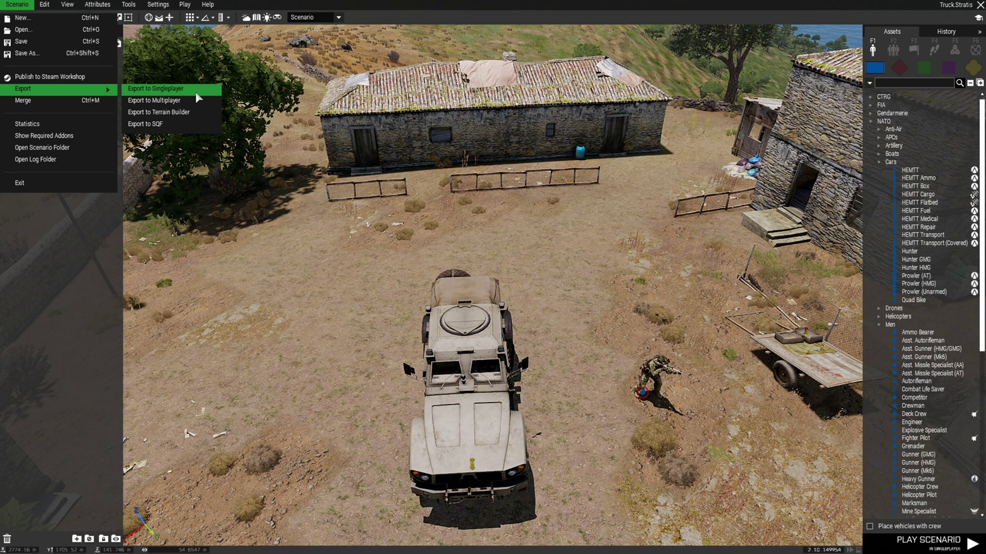
Export Truck first to Singleplayer, then to Multiplayer.
{"action": "left_click", "coordinate": [197, 91]}
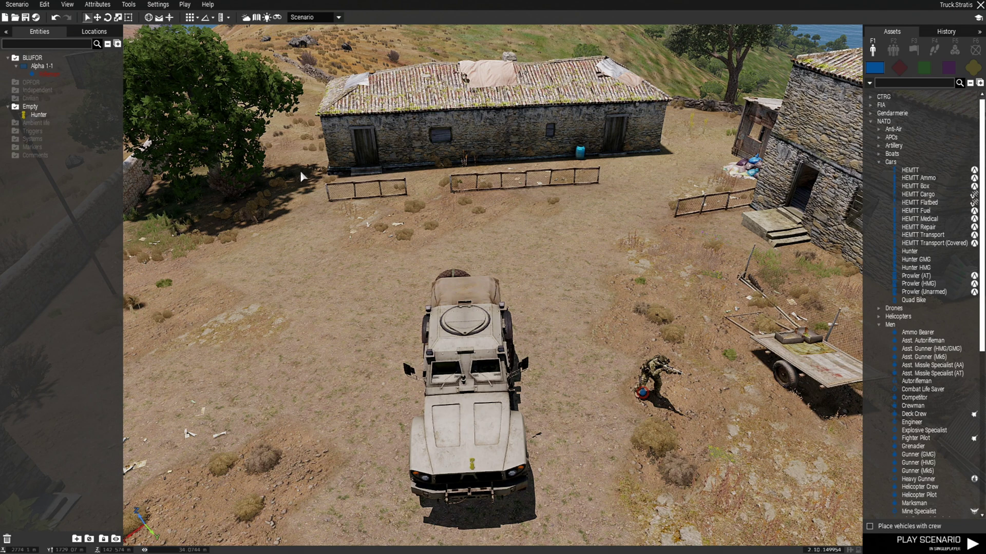
{"action": "left_click", "coordinate": [26, 6]}
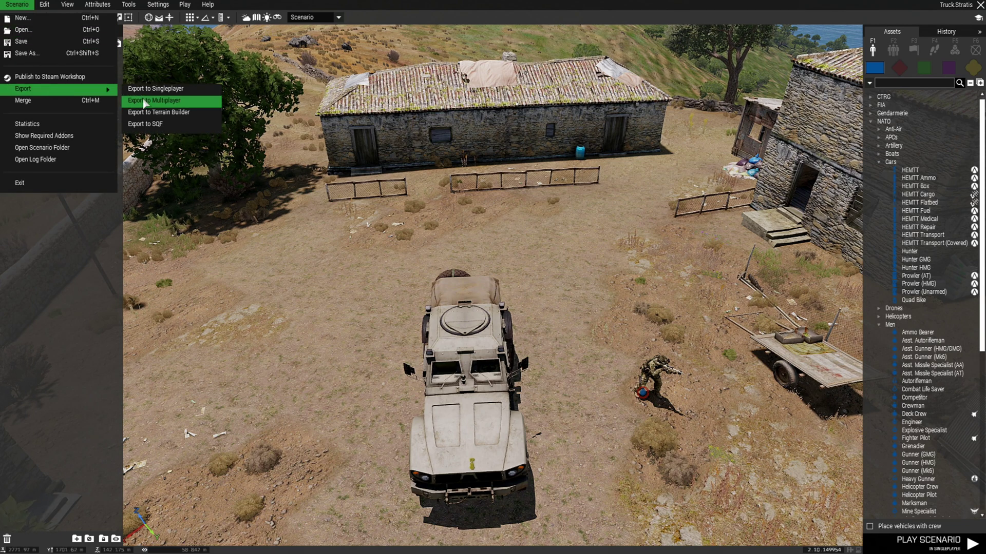
{"action": "left_click", "coordinate": [199, 104]}
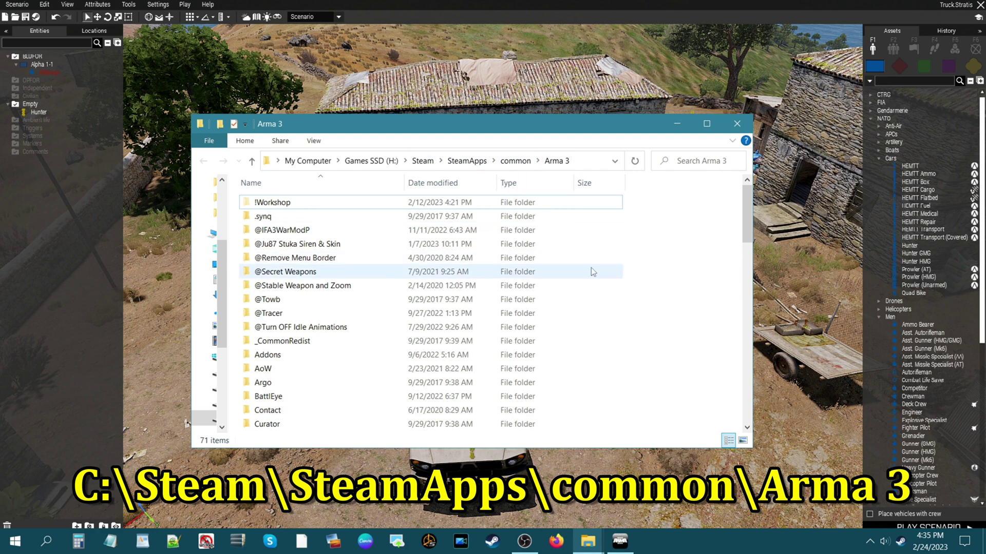
{"action": "scroll", "coordinate": [591, 267], "scroll_direction": "down", "scroll_amount": 1}
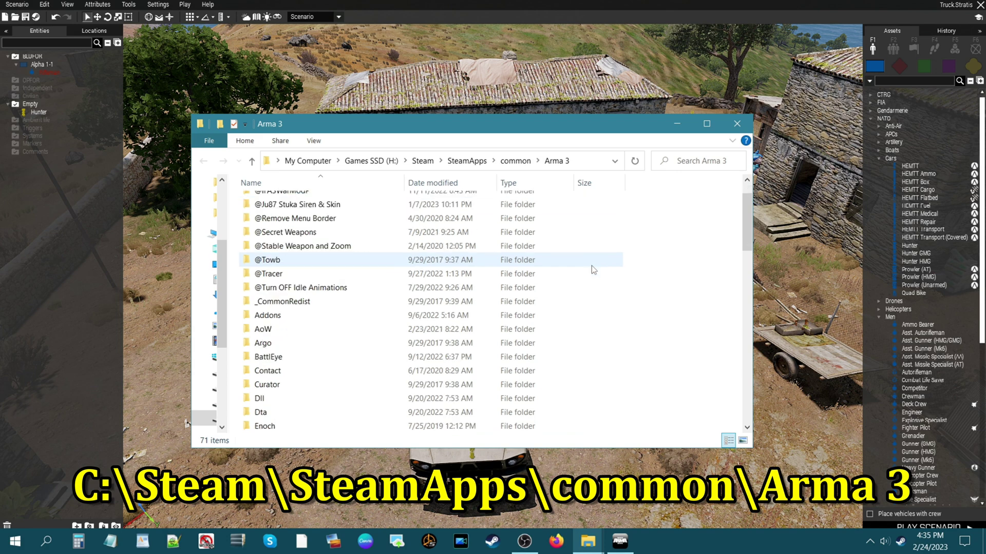
{"action": "scroll", "coordinate": [592, 267], "scroll_direction": "down", "scroll_amount": 2}
{"action": "scroll", "coordinate": [591, 266], "scroll_direction": "down", "scroll_amount": 2}
{"action": "scroll", "coordinate": [591, 267], "scroll_direction": "down", "scroll_amount": 1}
{"action": "scroll", "coordinate": [592, 266], "scroll_direction": "down", "scroll_amount": 1}
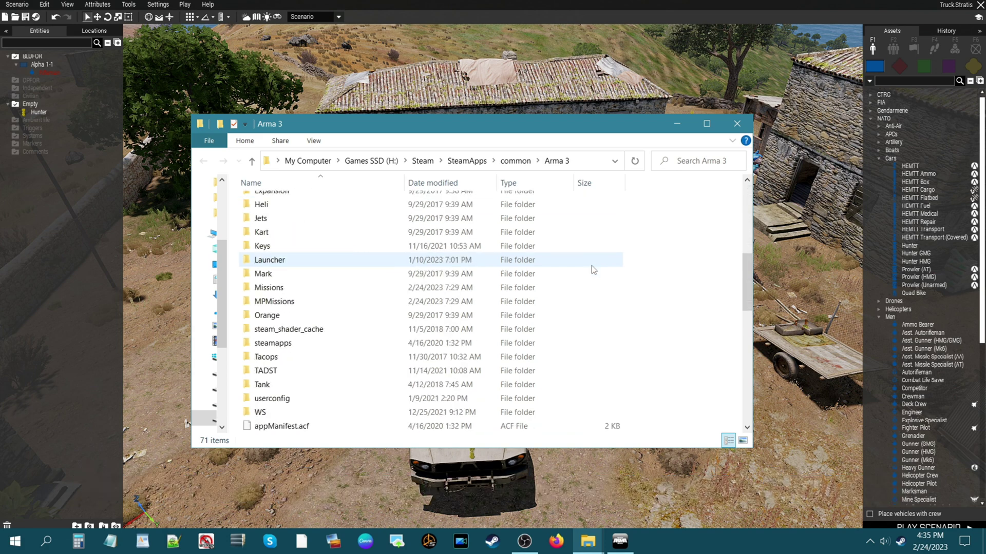
Open the Missions folder inside the Arma 3 game folder, passing over MPMissions.
{"action": "left_click", "coordinate": [280, 290]}
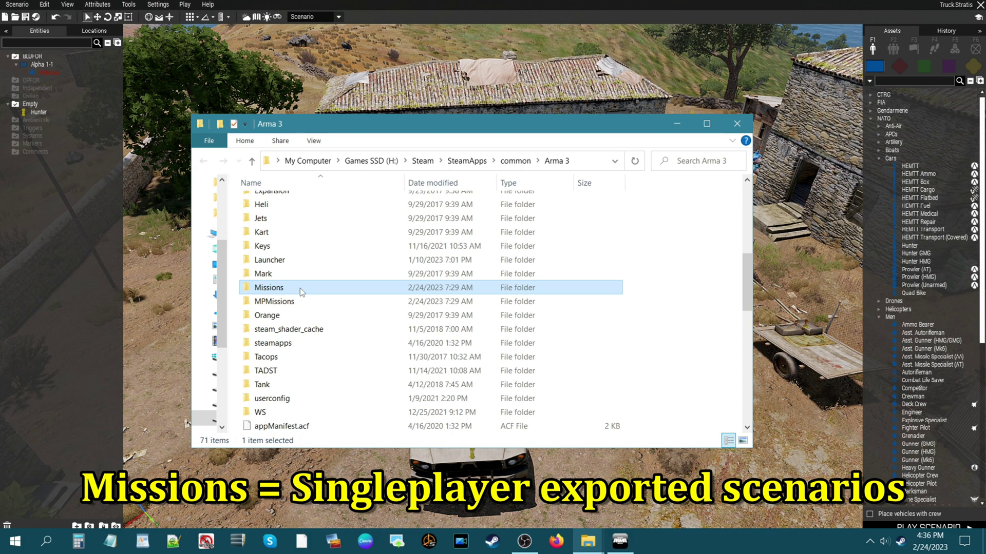
{"action": "left_click", "coordinate": [305, 304]}
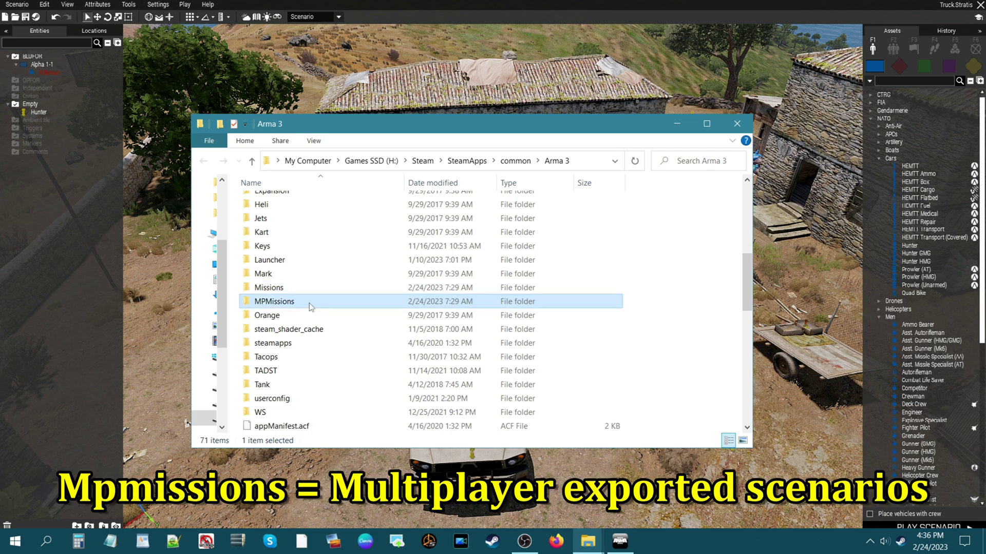
{"action": "double_click", "coordinate": [302, 286]}
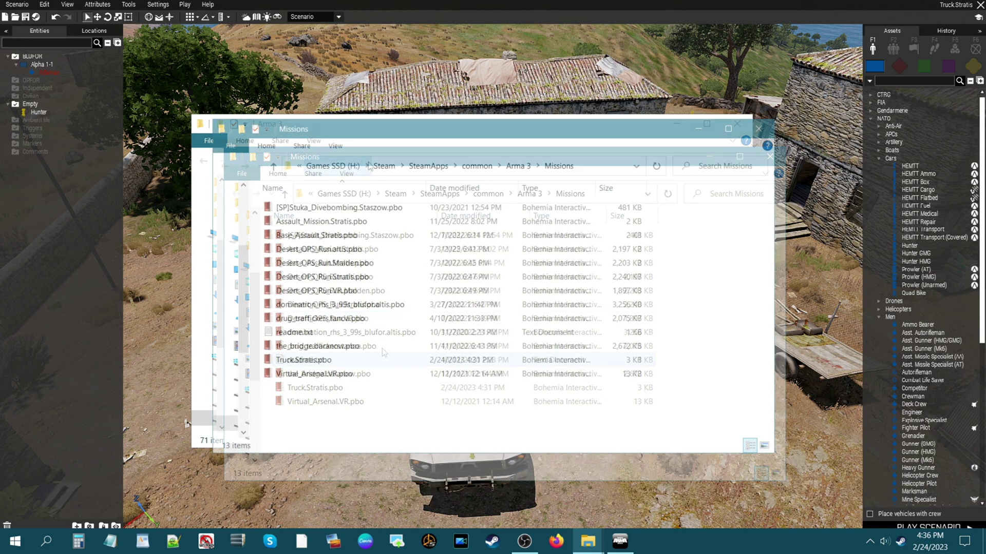
Close the Missions window and find Truck.Stratis.pbo inside MPMissions.
{"action": "left_click", "coordinate": [309, 360]}
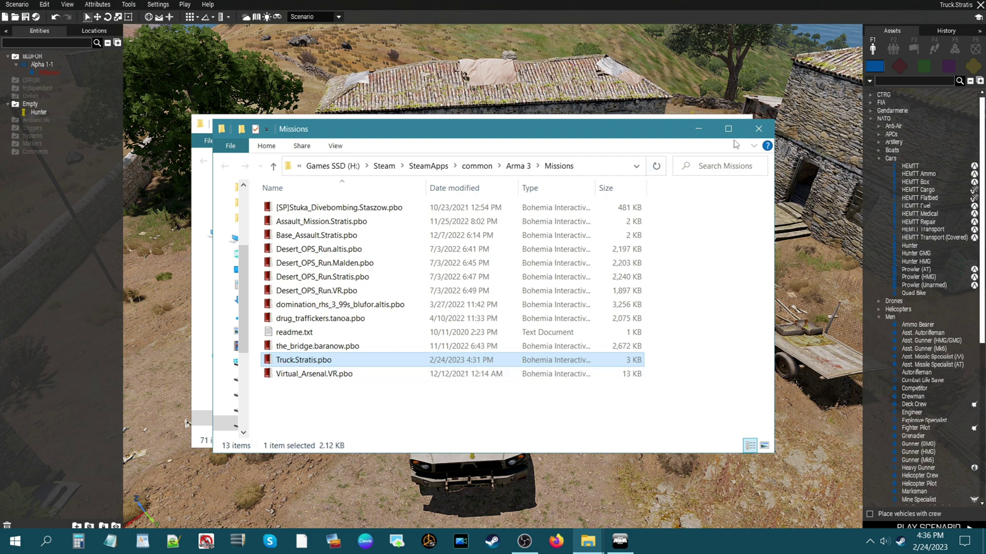
{"action": "left_click", "coordinate": [758, 129]}
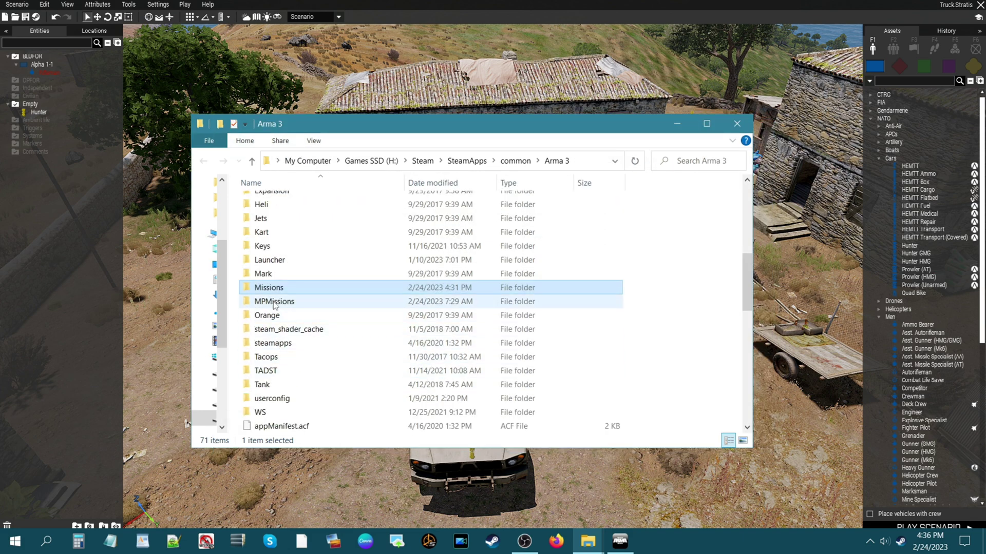
{"action": "double_click", "coordinate": [265, 302]}
{"action": "scroll", "coordinate": [398, 317], "scroll_direction": "down", "scroll_amount": 4}
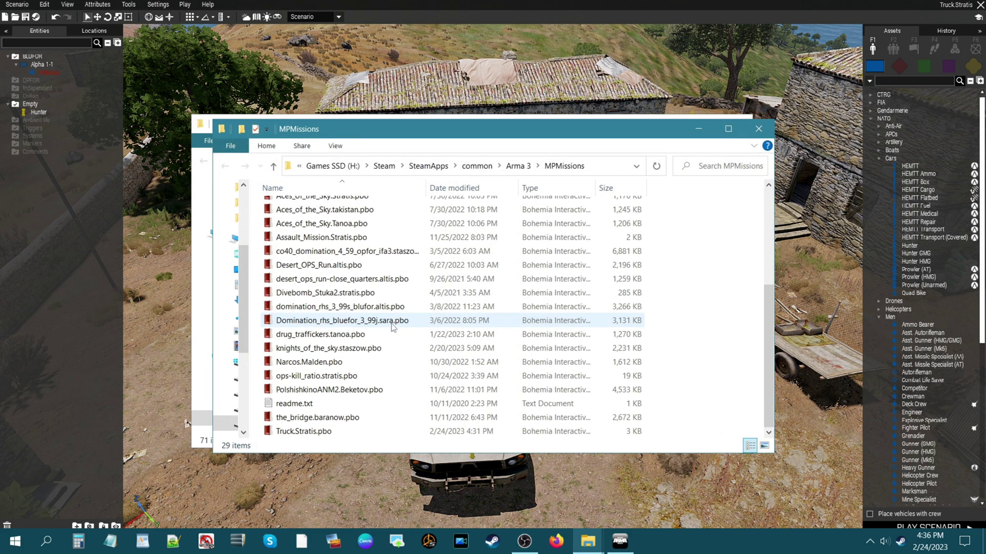
{"action": "left_click", "coordinate": [311, 434]}
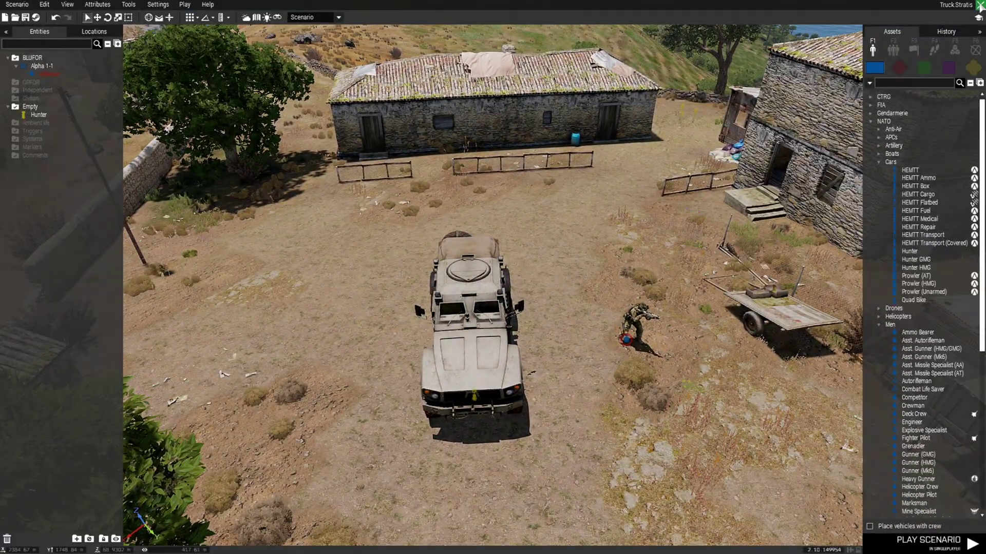
Quit the Eden Editor after confirming, then go to the singleplayer Scenarios list.
{"action": "left_click", "coordinate": [979, 5]}
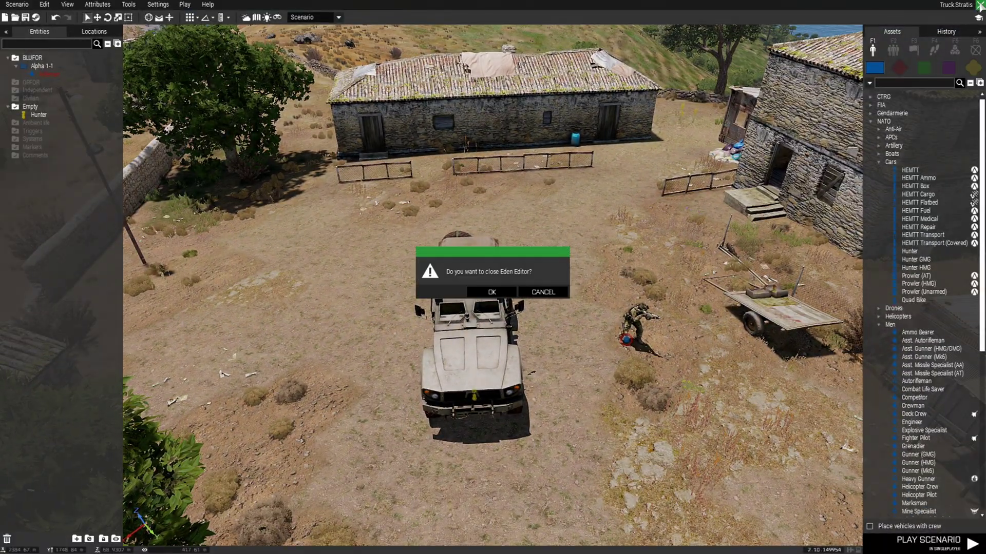
{"action": "key", "text": "Return"}
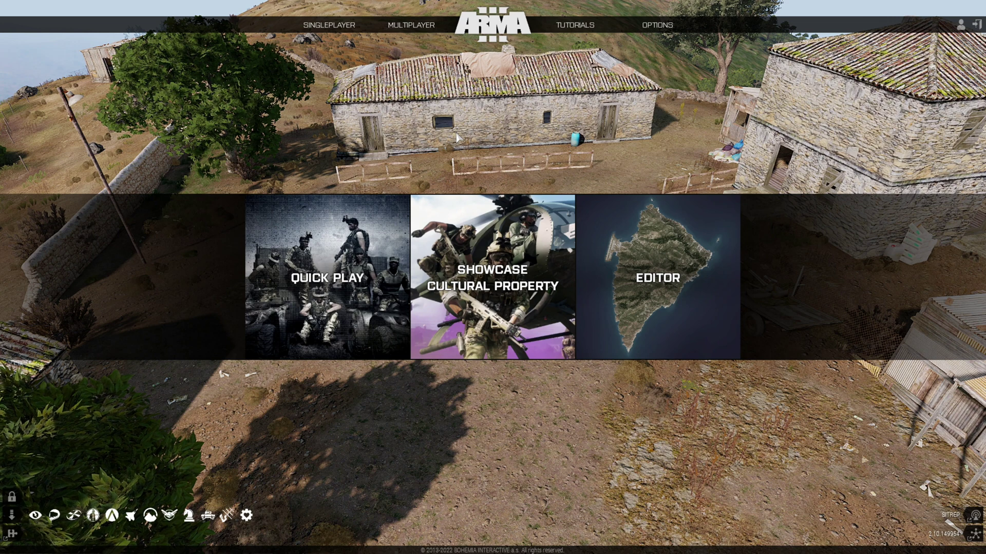
{"action": "mouse_move", "coordinate": [329, 24]}
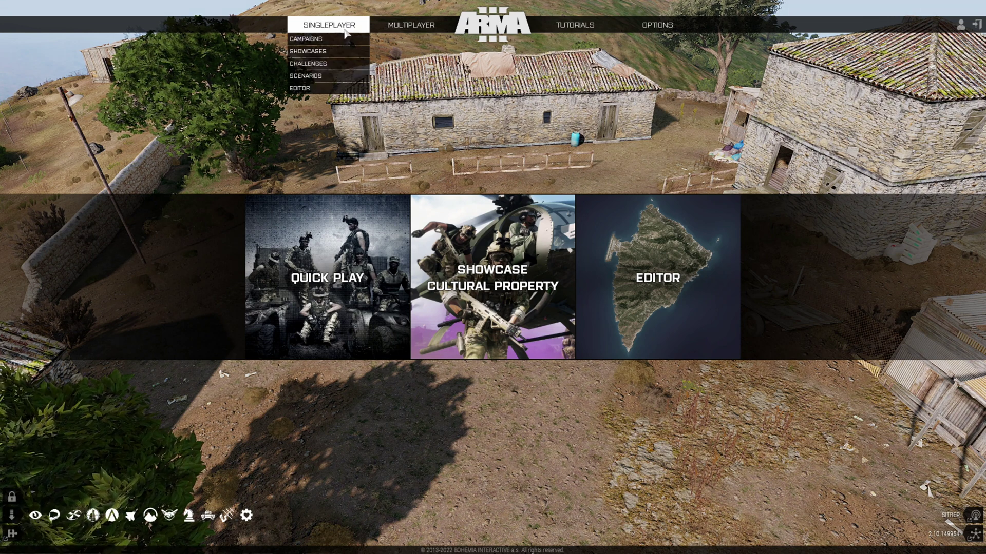
{"action": "left_click", "coordinate": [332, 76]}
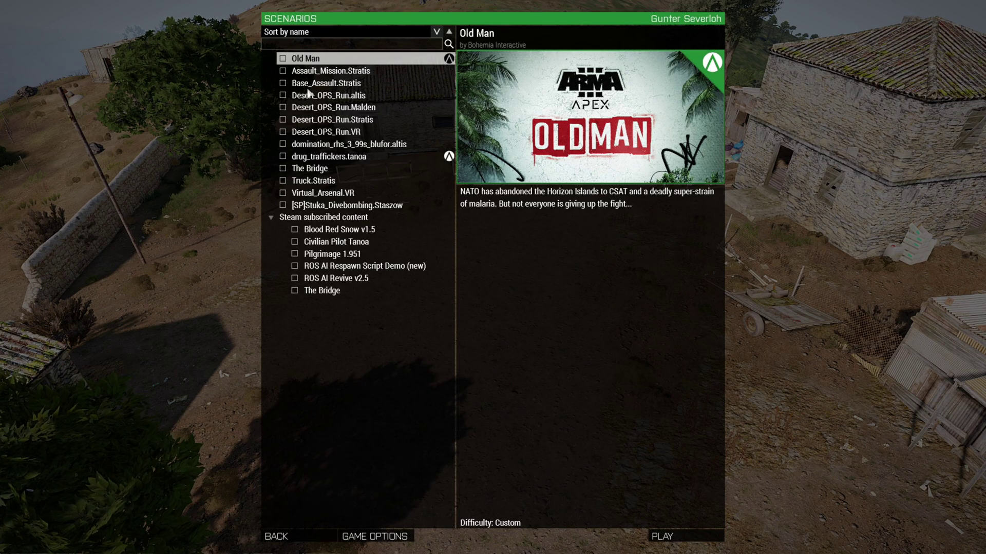
Play Truck.Stratis past the briefing, then pause and exit to the main menu.
{"action": "left_click", "coordinate": [318, 182]}
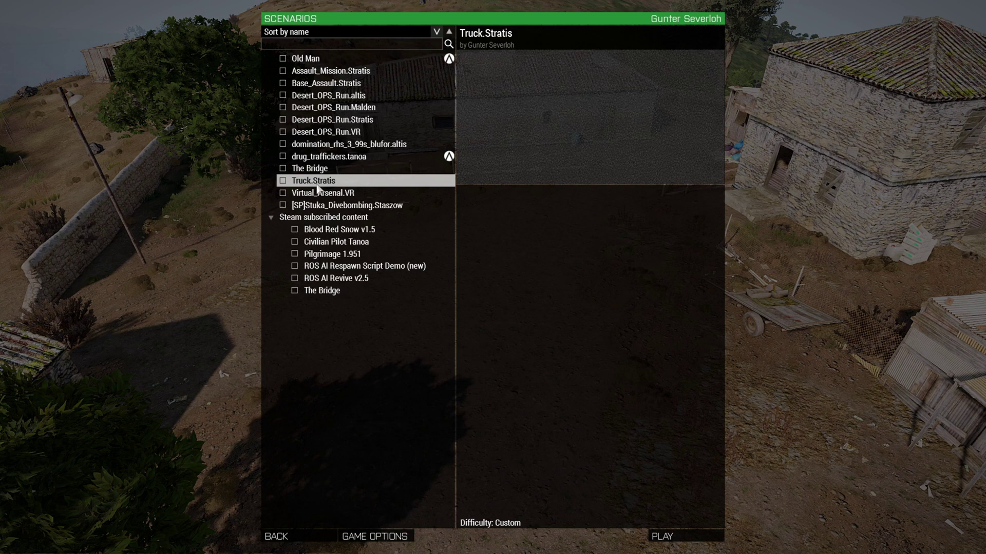
{"action": "left_click", "coordinate": [655, 535]}
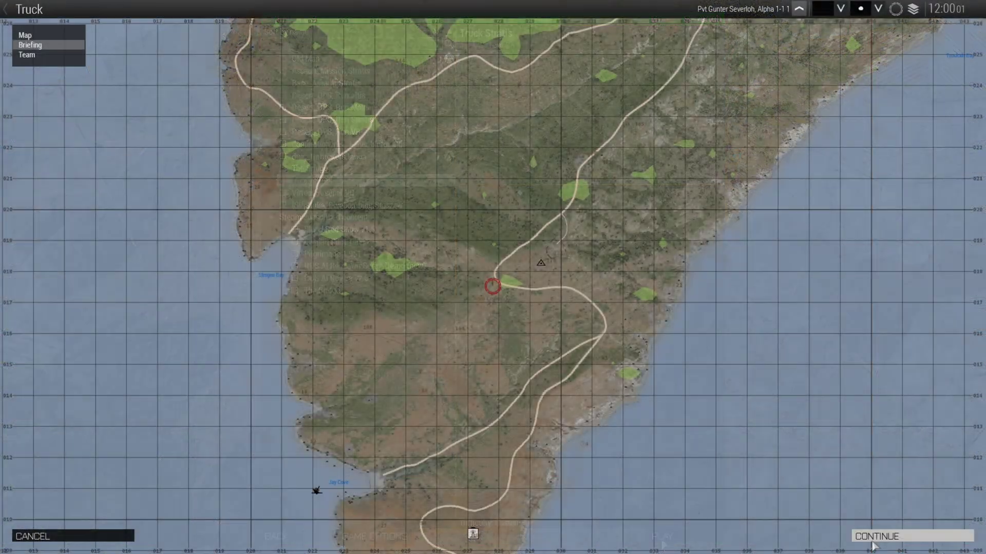
{"action": "left_click", "coordinate": [861, 539]}
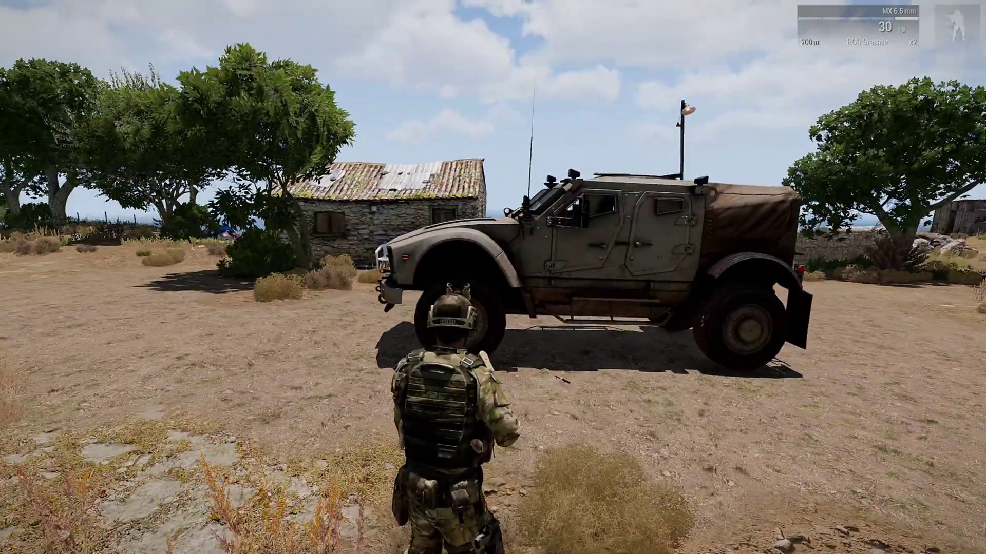
{"action": "key", "text": "Escape"}
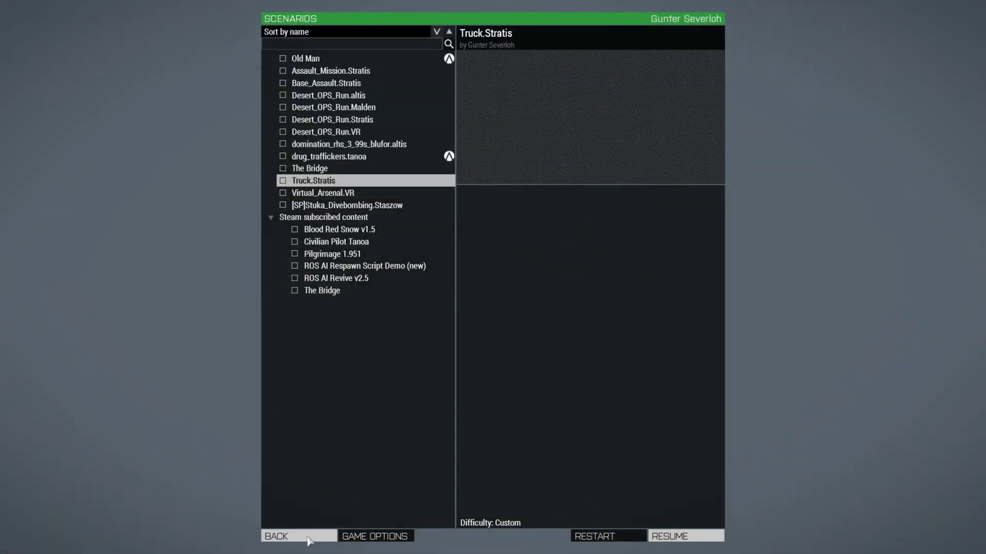
{"action": "left_click", "coordinate": [308, 536]}
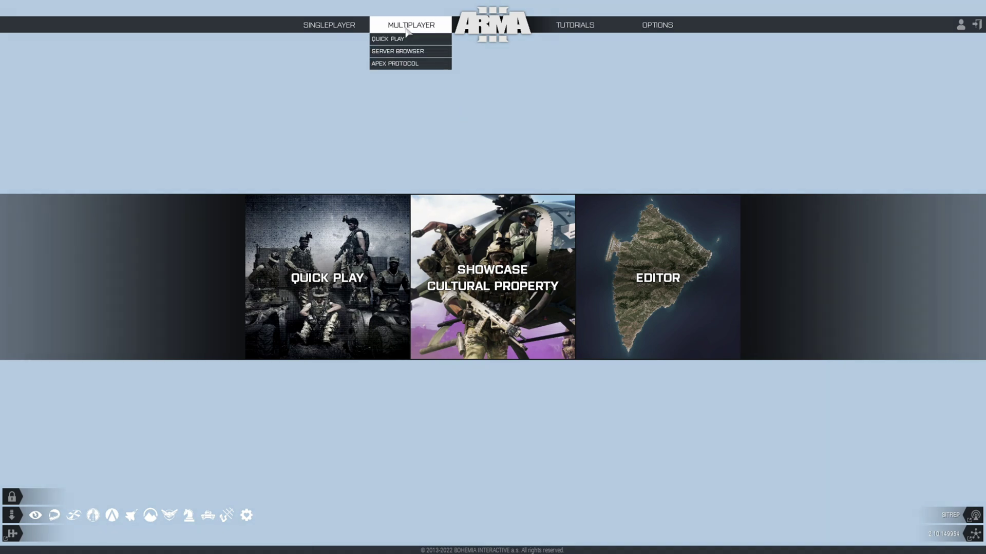
Host a LAN server from the Server Browser's Host Server tab.
{"action": "left_click", "coordinate": [426, 54]}
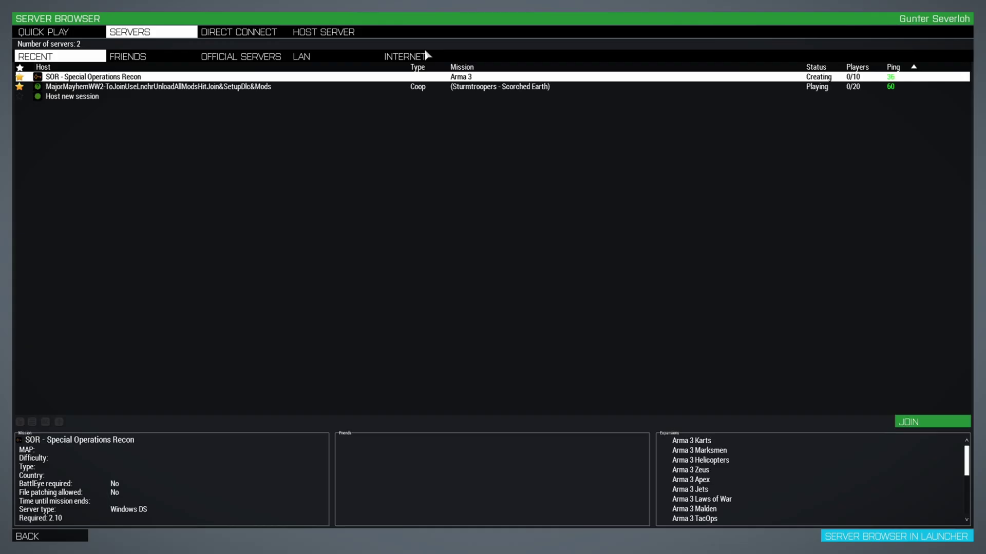
{"action": "left_click", "coordinate": [344, 35]}
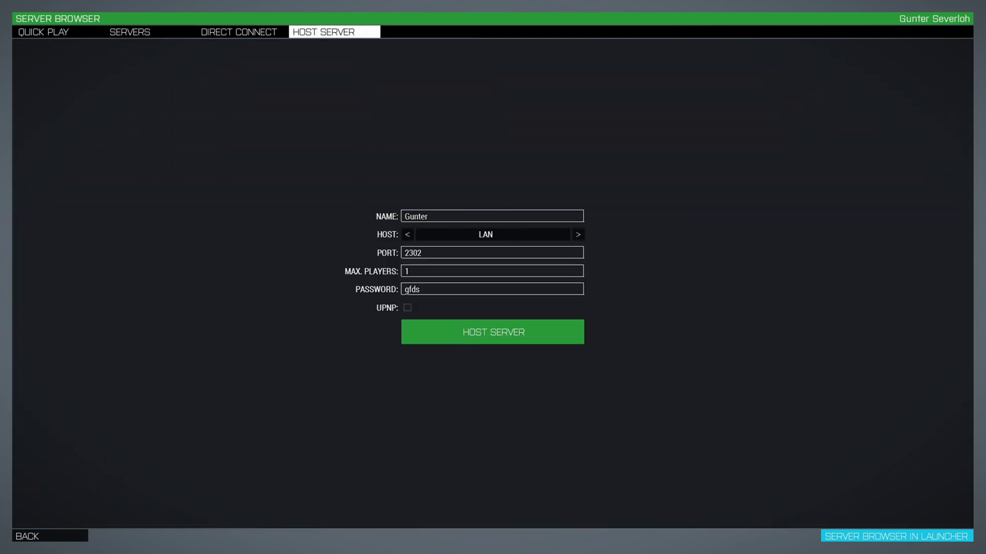
{"action": "left_click", "coordinate": [493, 333]}
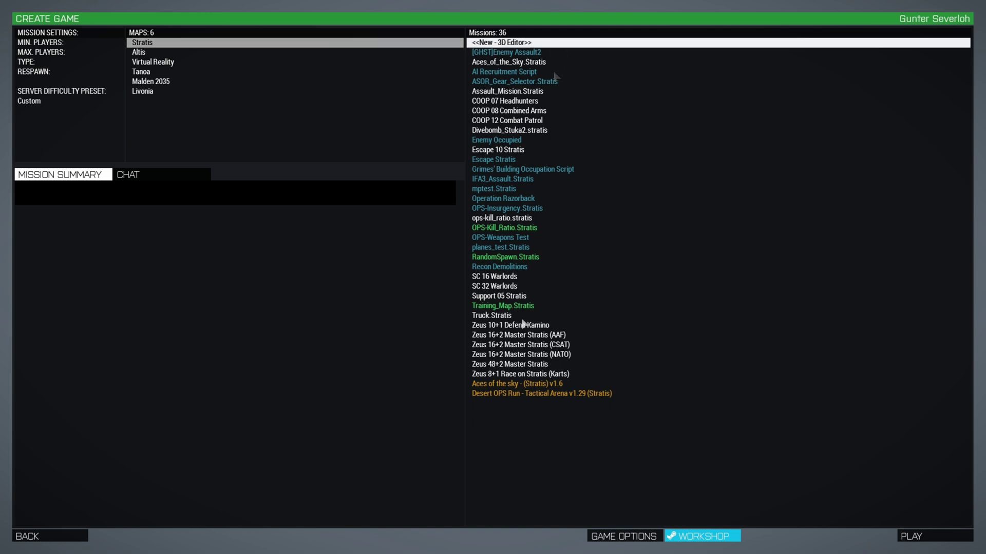
Select Truck.Stratis, then view OPS-Kill_Ratio, RandomSpawn, Enemy Assault2, Aces of the sky and Desert OPS Run.
{"action": "left_click", "coordinate": [505, 316]}
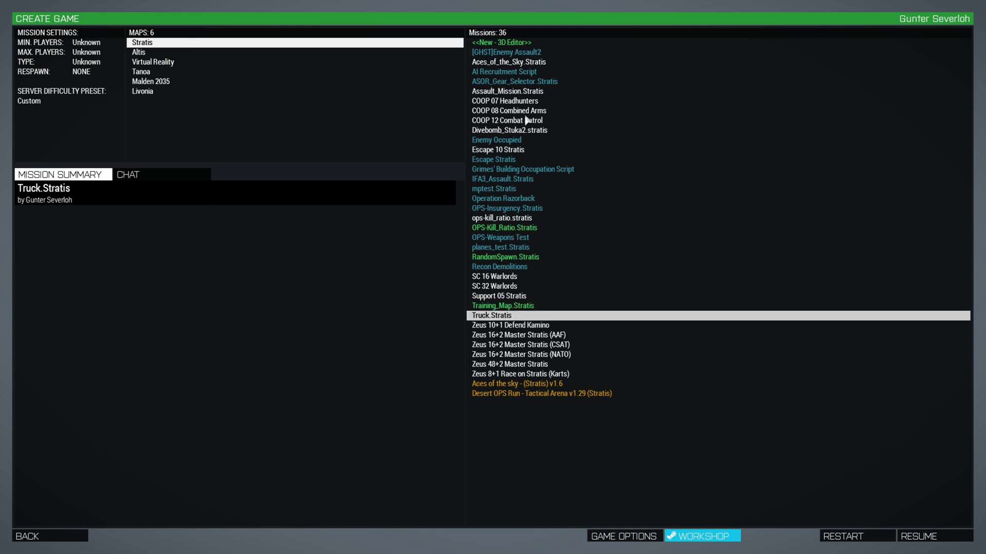
{"action": "left_click", "coordinate": [539, 228]}
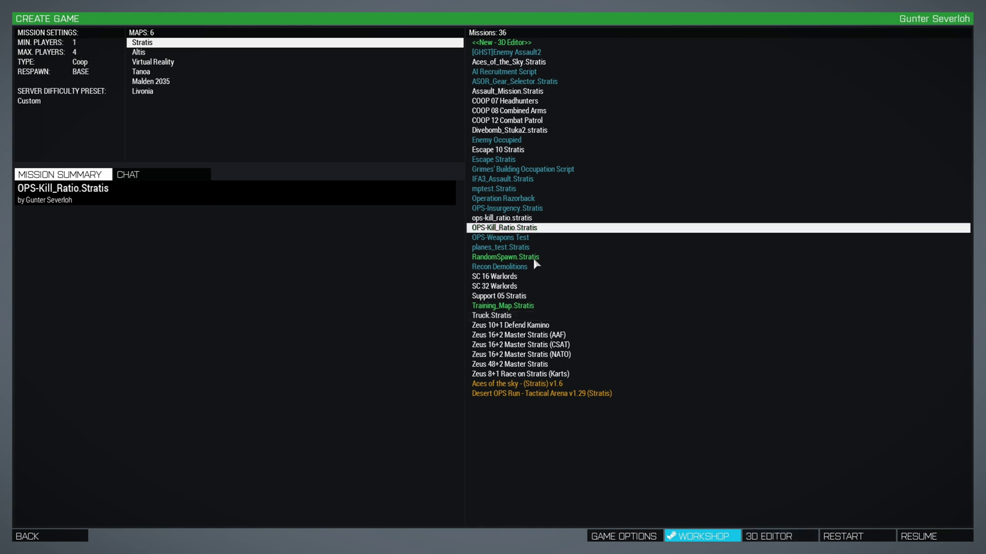
{"action": "left_click", "coordinate": [537, 257]}
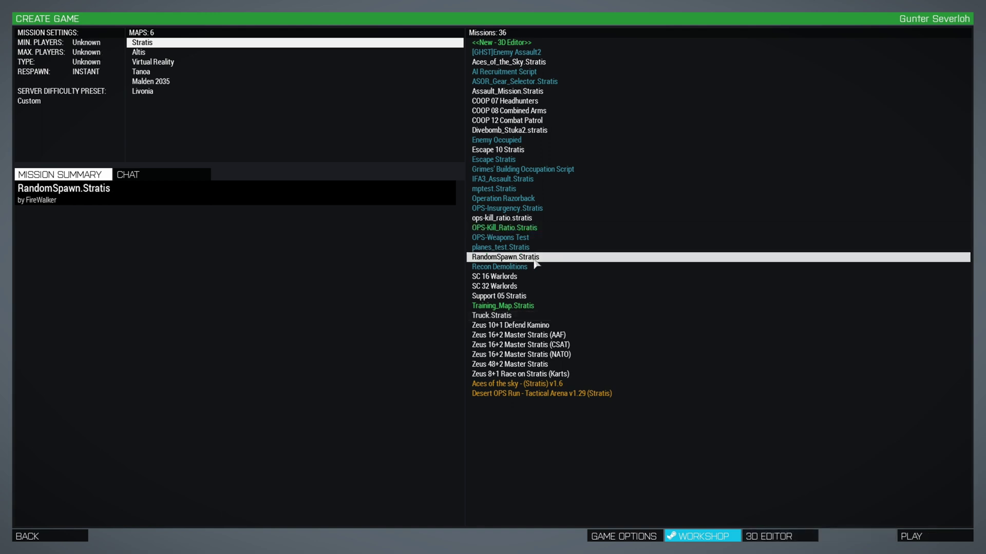
{"action": "left_click", "coordinate": [520, 45]}
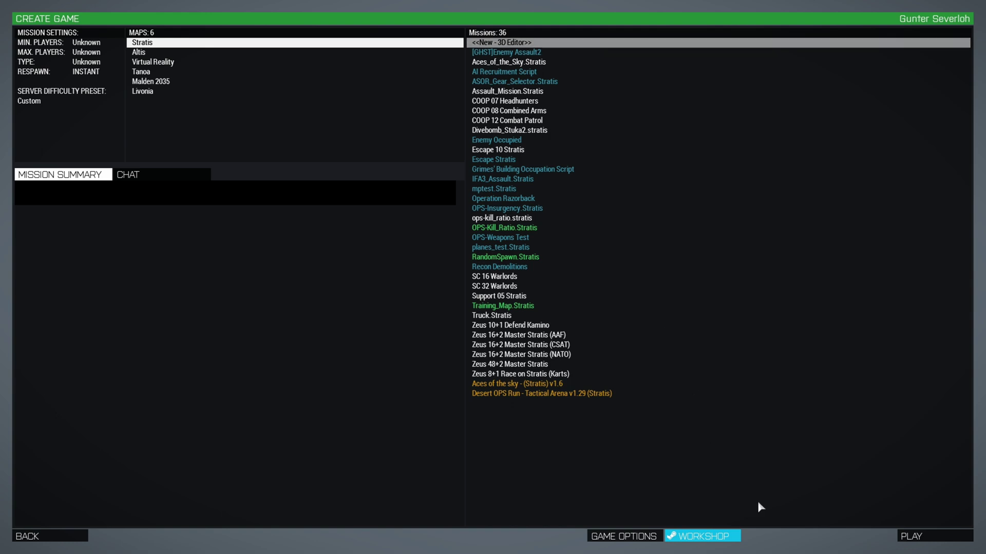
{"action": "left_click", "coordinate": [528, 53]}
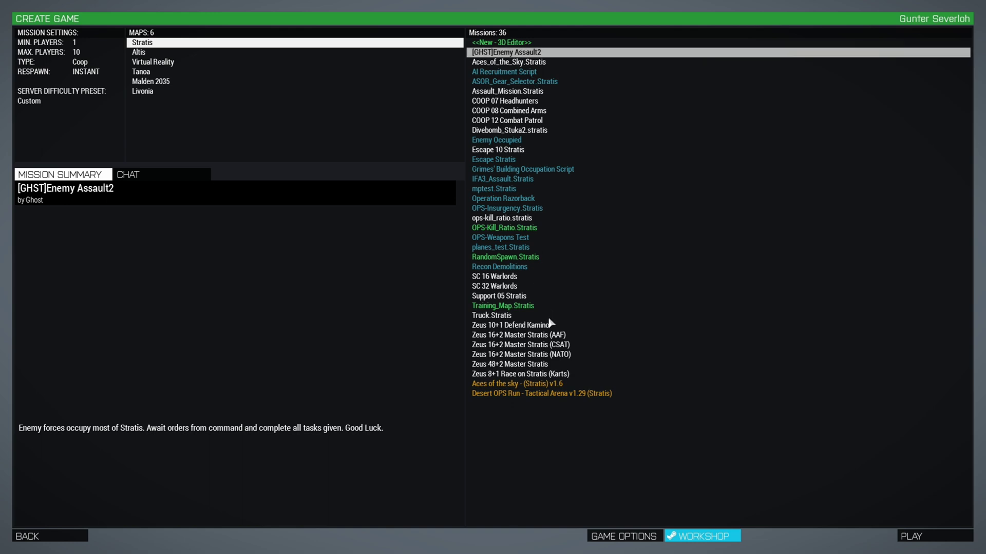
{"action": "left_click", "coordinate": [541, 385]}
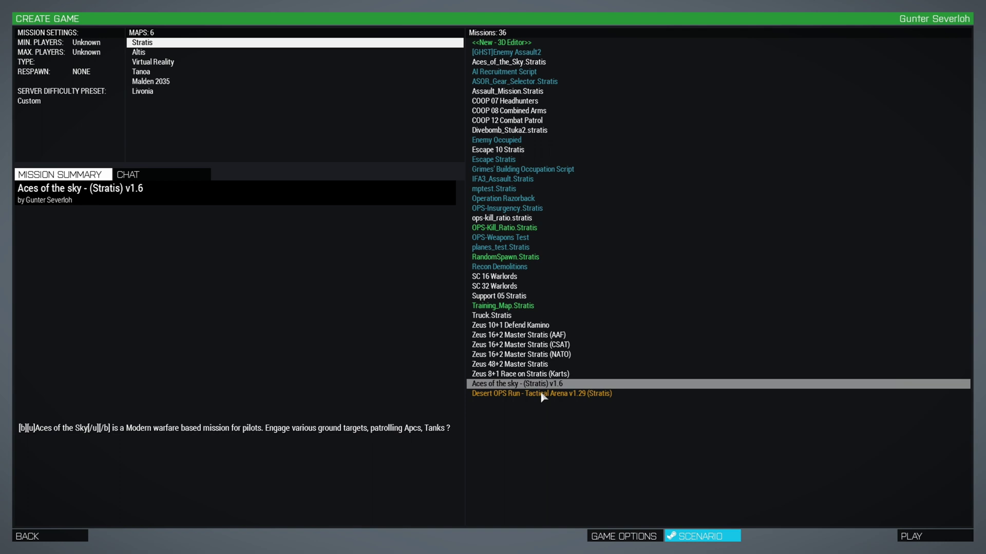
{"action": "left_click", "coordinate": [539, 395]}
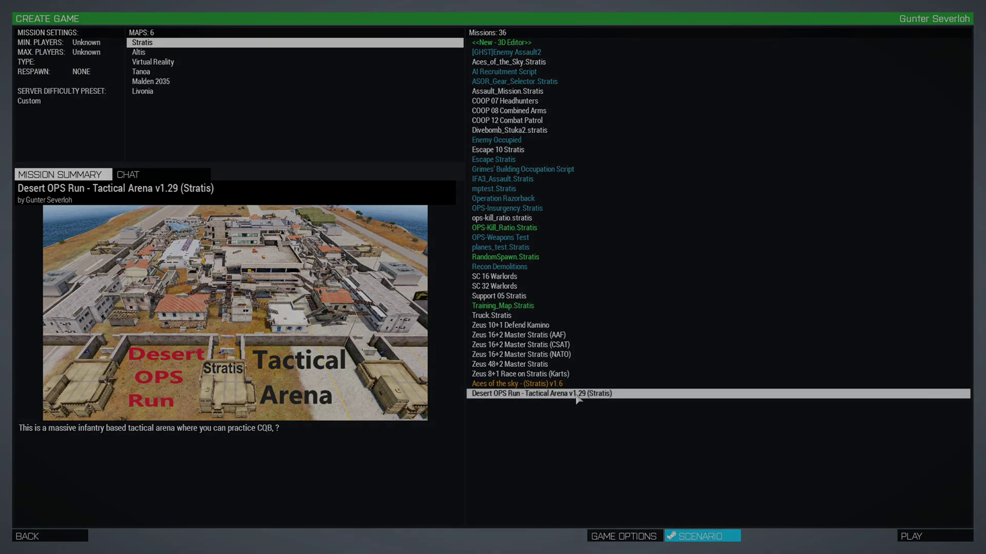